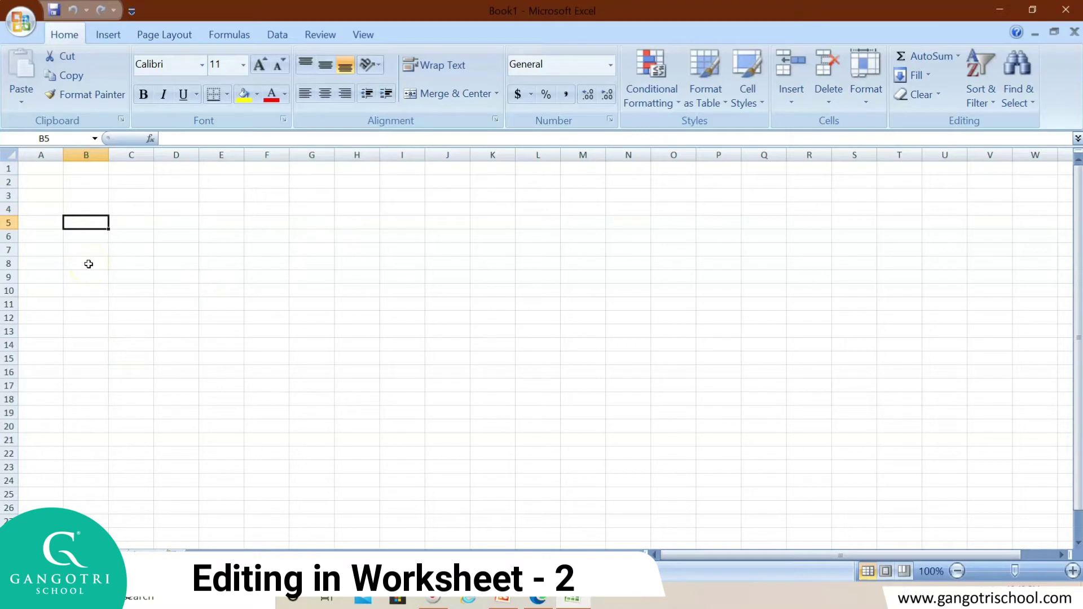
- Merge cells A1:F2 into one cell using the Merge cells option of the cell format settings
{"action": "left_click_drag", "start_coordinate": [48, 169], "coordinate": [100, 189]}
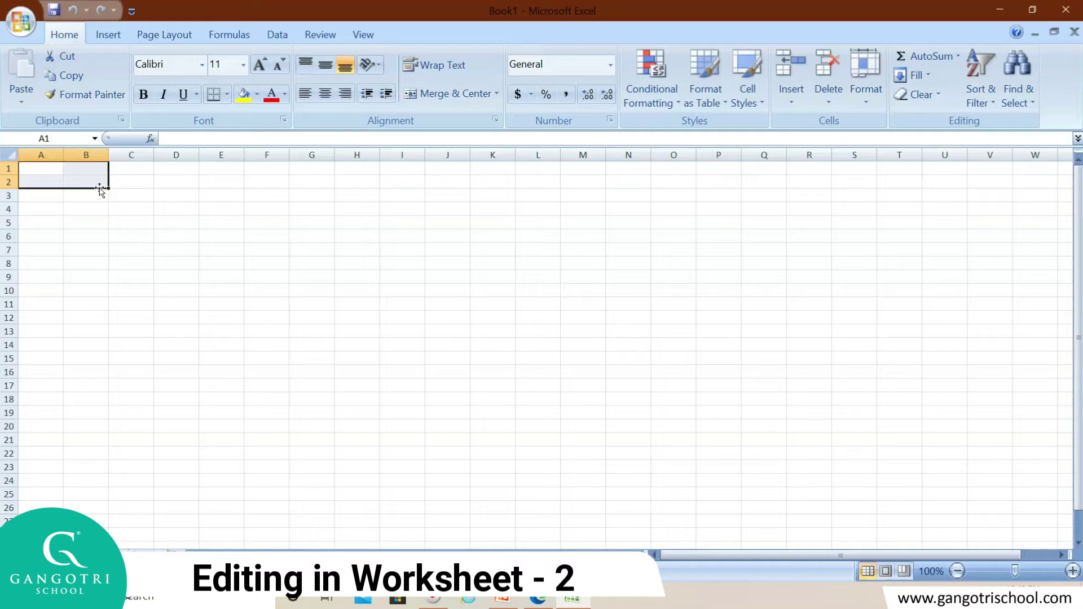
{"action": "left_click_drag", "start_coordinate": [53, 170], "coordinate": [264, 187]}
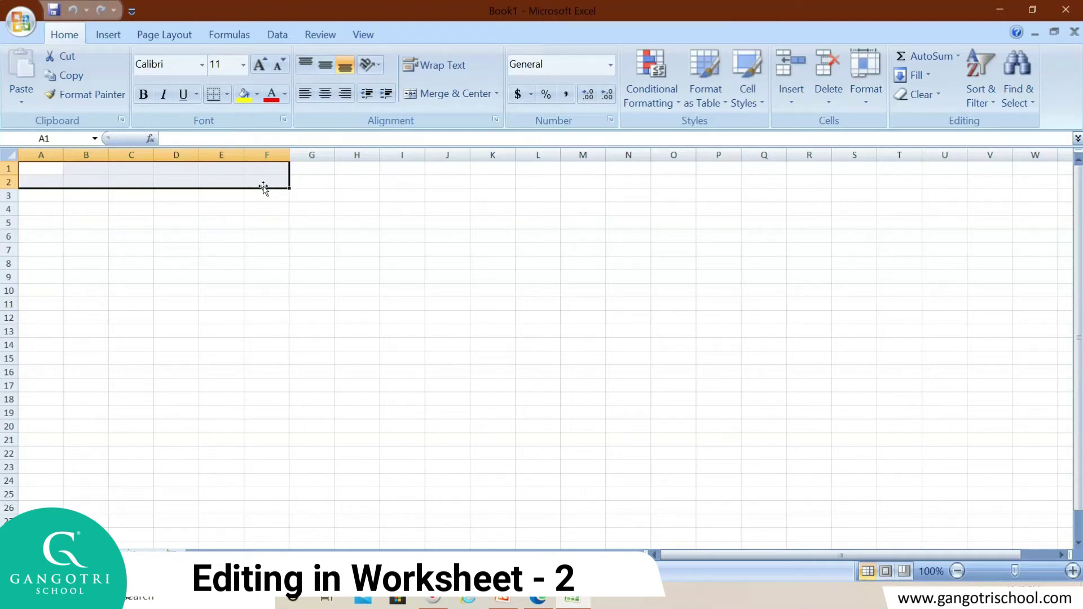
{"action": "left_click", "coordinate": [494, 121]}
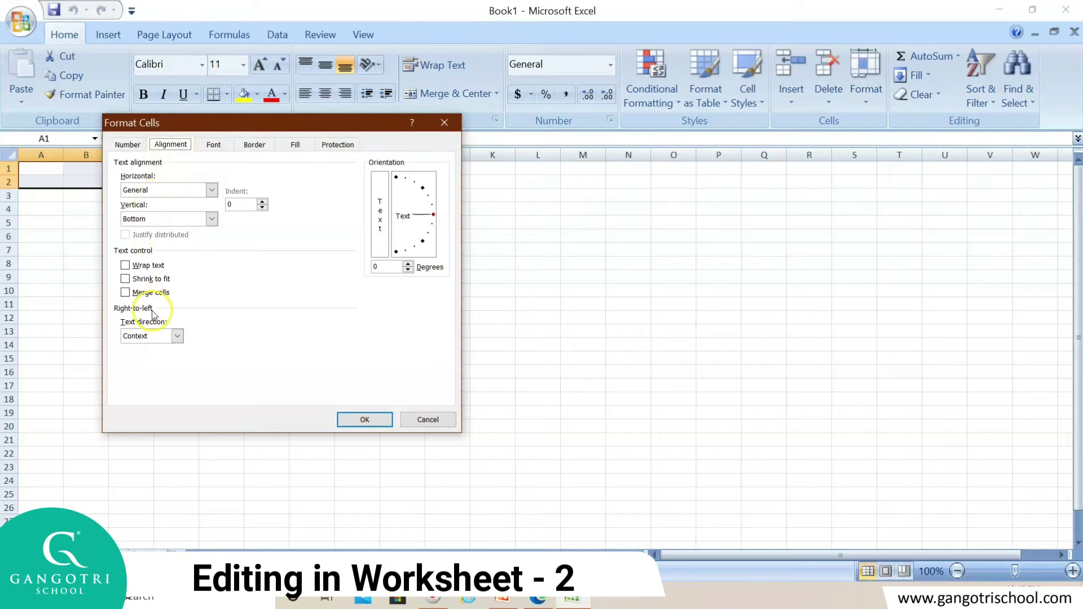
{"action": "left_click", "coordinate": [131, 297]}
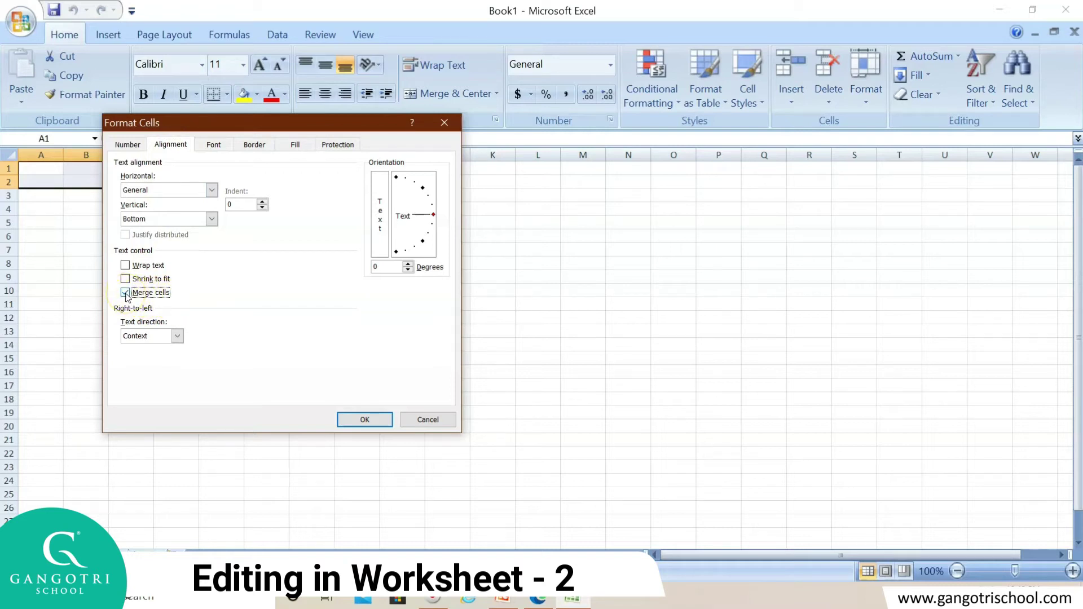
{"action": "left_click", "coordinate": [350, 426]}
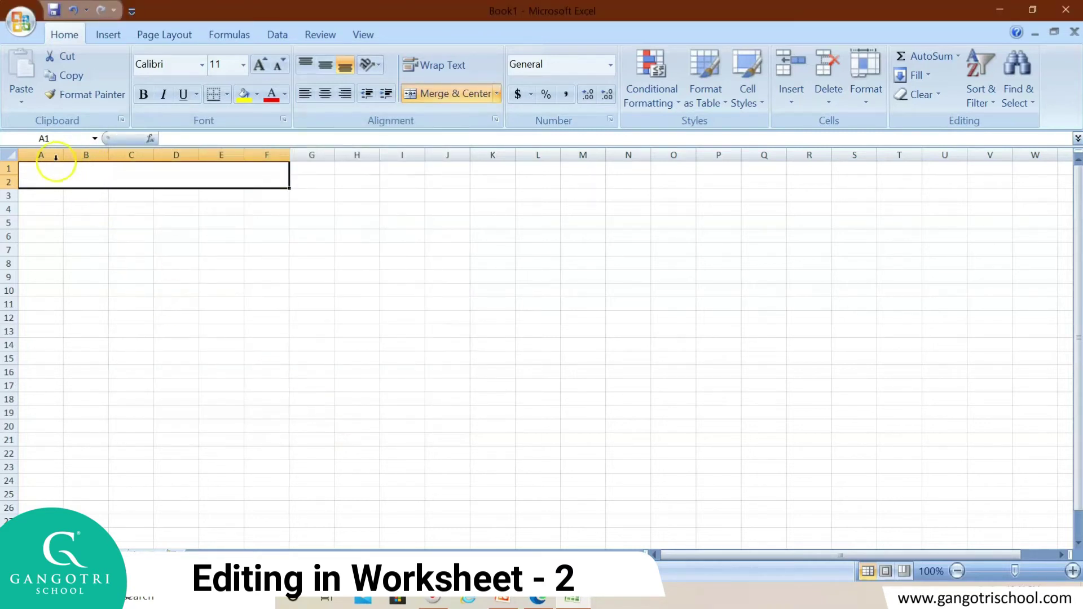
- Enter the text "time table" in the merged A1:F2 cell
{"action": "left_click", "coordinate": [156, 182]}
{"action": "type", "text": "time "}
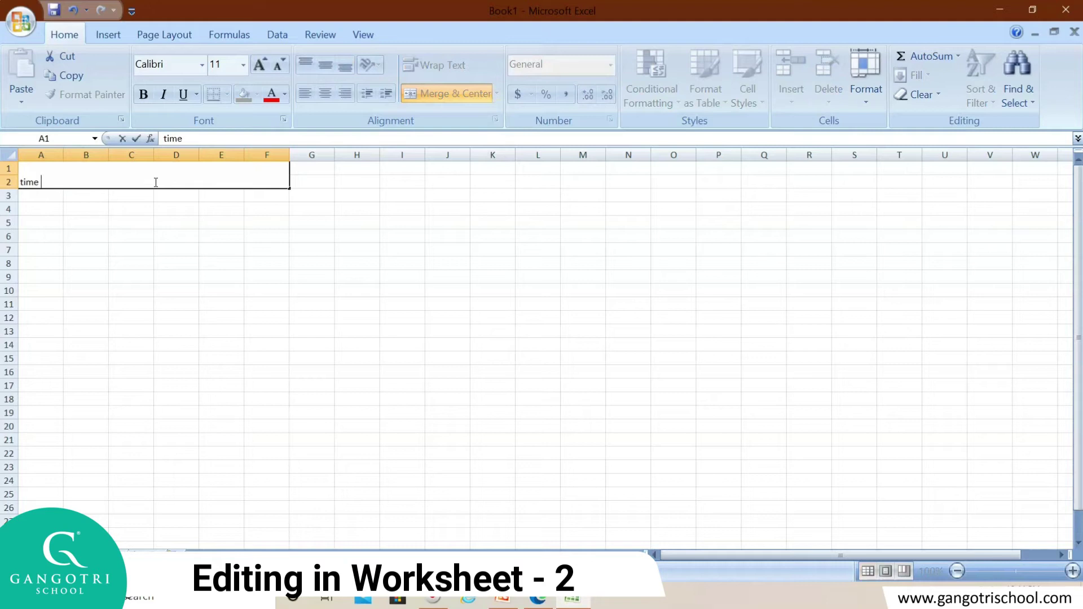
{"action": "type", "text": "table"}
{"action": "left_click_drag", "start_coordinate": [87, 182], "coordinate": [11, 181]}
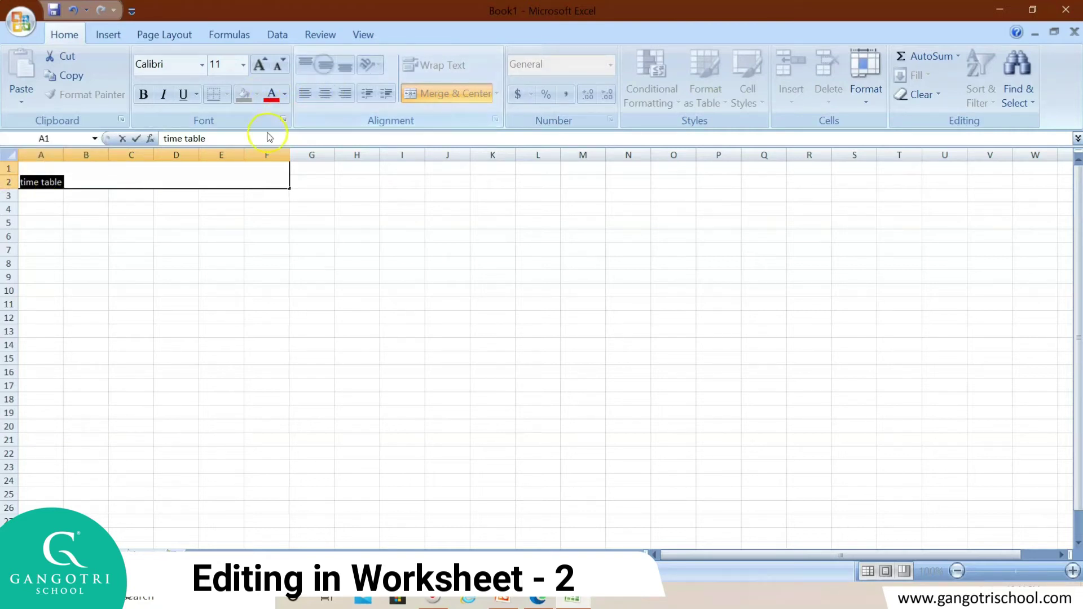
{"action": "left_click", "coordinate": [223, 170]}
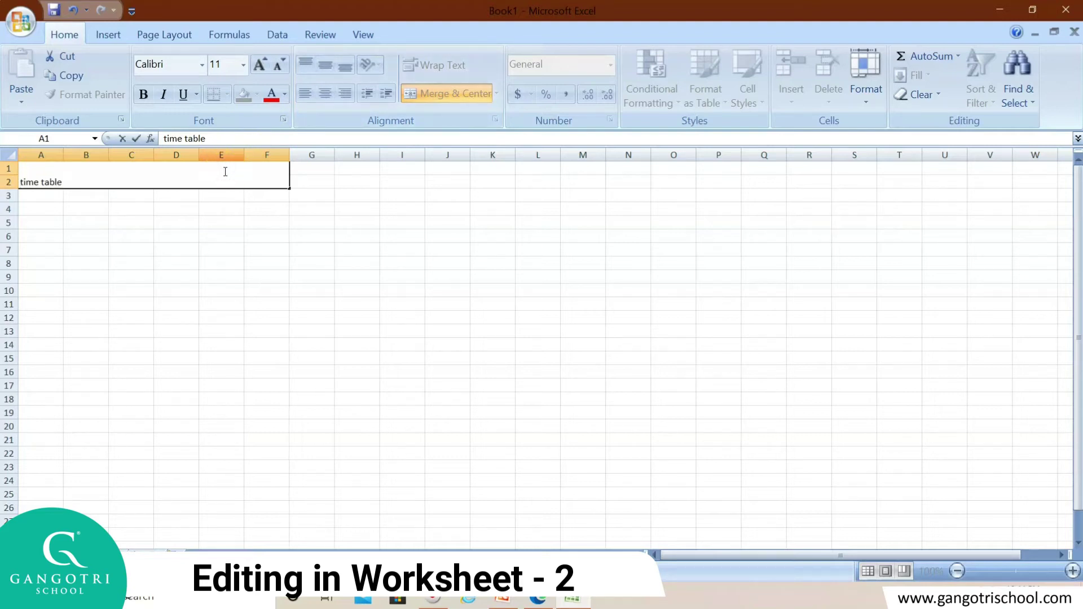
{"action": "left_click", "coordinate": [194, 257]}
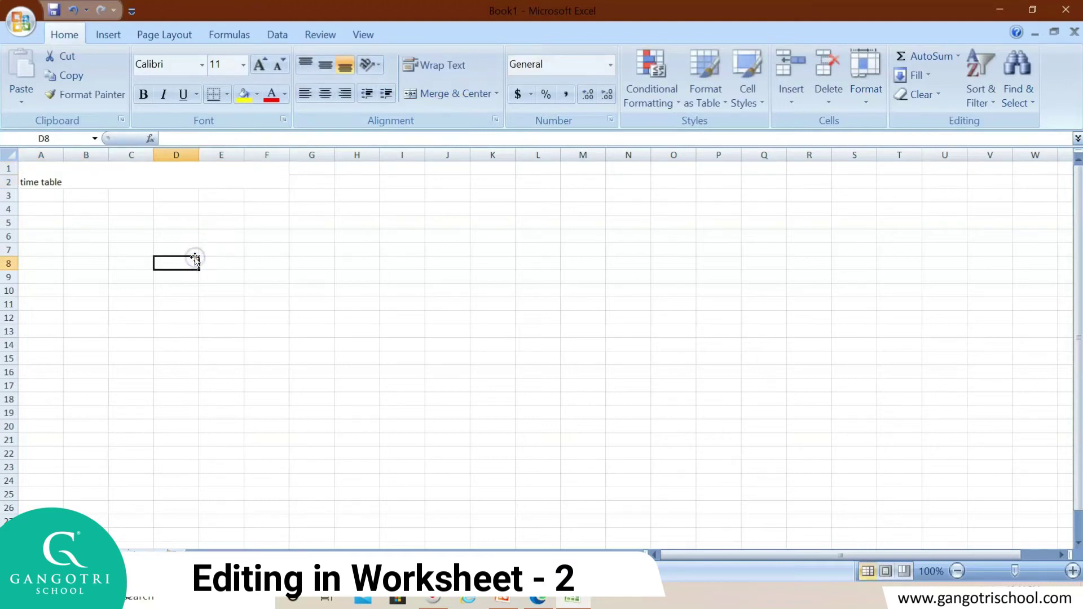
- Unmerge the "time table" cell and reapply Merge & Center across A1:F2
{"action": "left_click", "coordinate": [29, 175]}
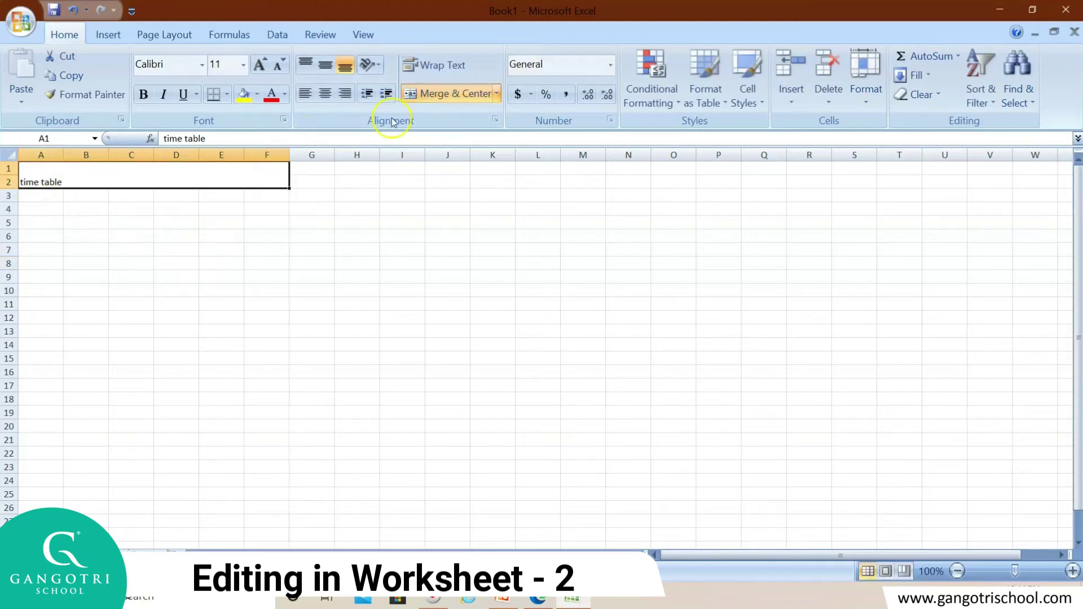
{"action": "left_click", "coordinate": [446, 94]}
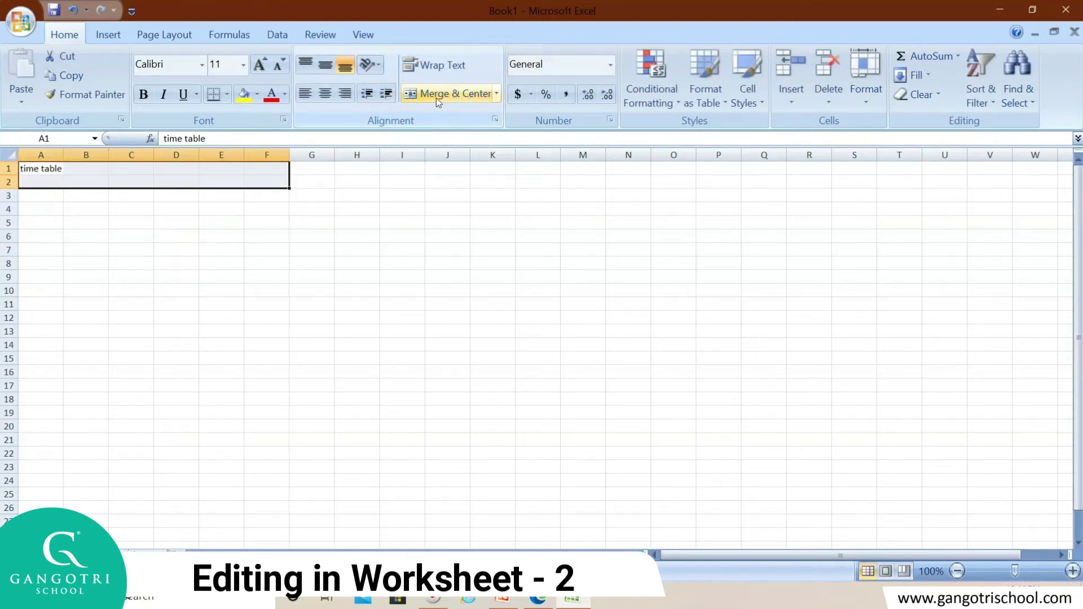
{"action": "left_click", "coordinate": [436, 96]}
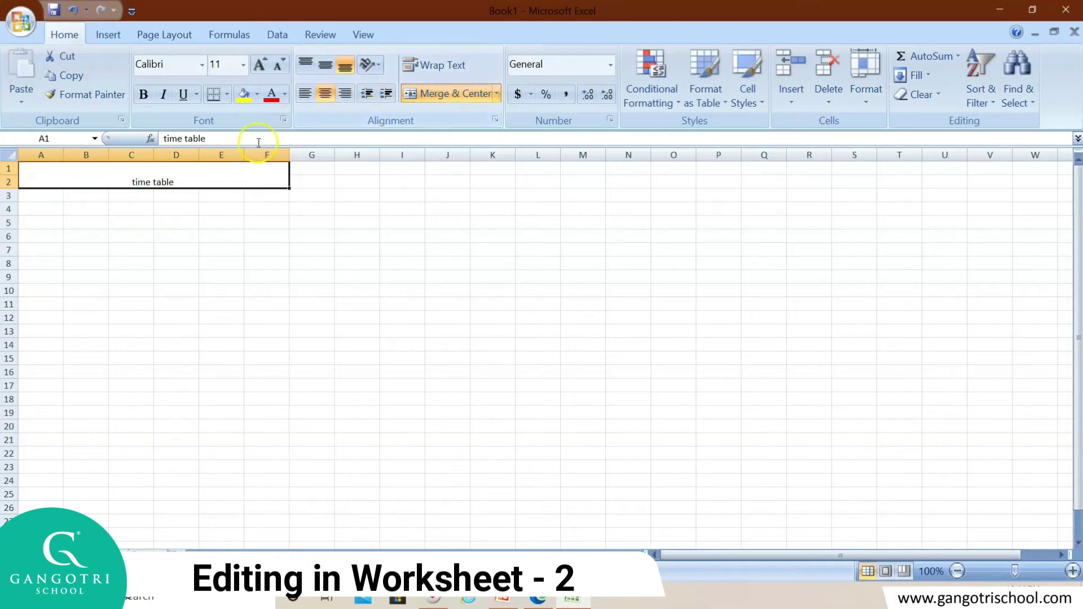
- Increase the font size of the centered "time table" heading by three increments
{"action": "left_click", "coordinate": [264, 61]}
{"action": "left_click", "coordinate": [265, 60]}
{"action": "left_click", "coordinate": [266, 60]}
{"action": "left_click", "coordinate": [333, 398]}
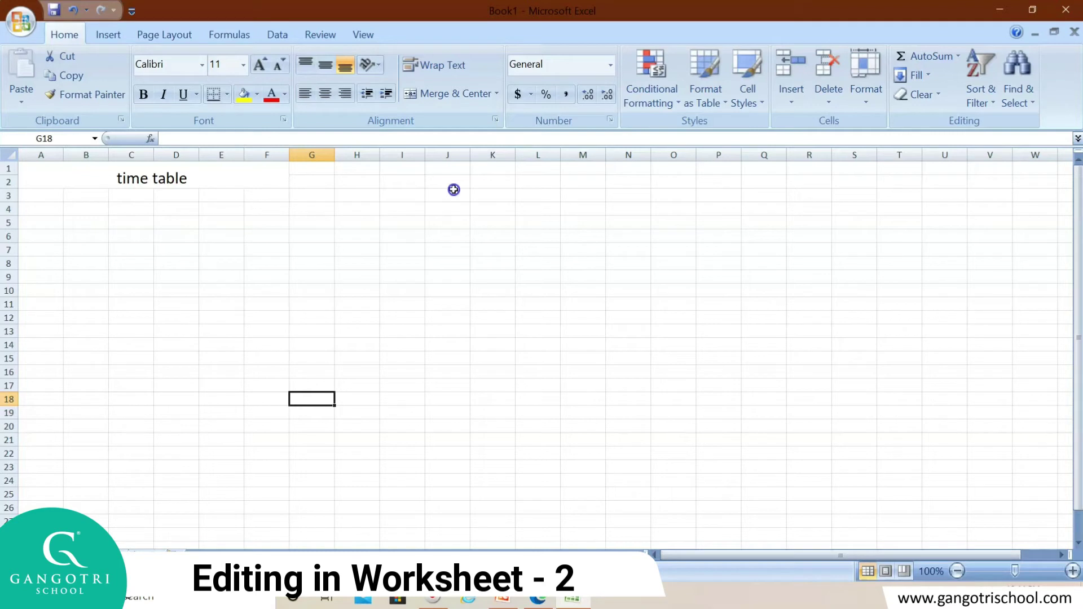
- Merge and center cells H1:L1
{"action": "left_click_drag", "start_coordinate": [357, 168], "coordinate": [525, 169]}
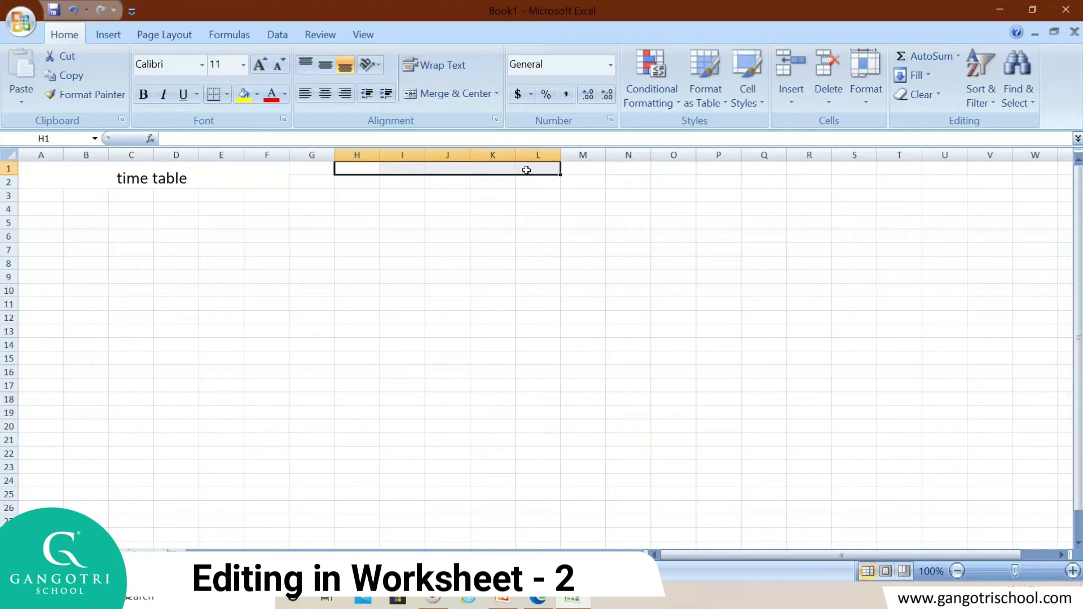
{"action": "left_click", "coordinate": [458, 94]}
{"action": "left_click", "coordinate": [458, 94]}
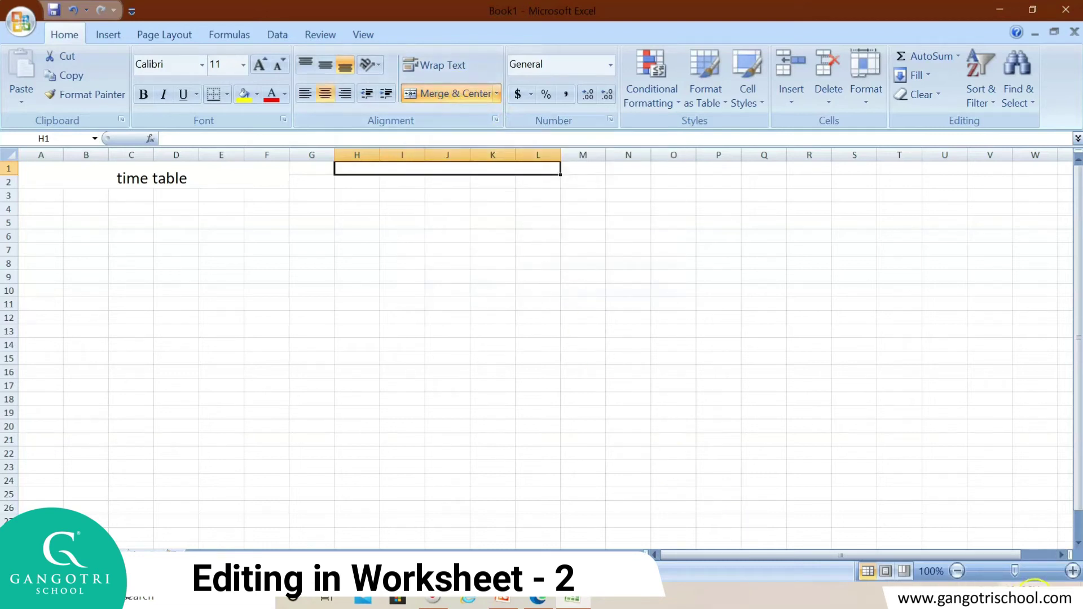
- Enter the text "time table" in the merged H1:L1 cell
{"action": "left_click", "coordinate": [1073, 571]}
{"action": "left_click", "coordinate": [1073, 571]}
{"action": "left_click", "coordinate": [1073, 571]}
{"action": "left_click", "coordinate": [1072, 572]}
{"action": "left_click", "coordinate": [1073, 571]}
{"action": "left_click", "coordinate": [1072, 571]}
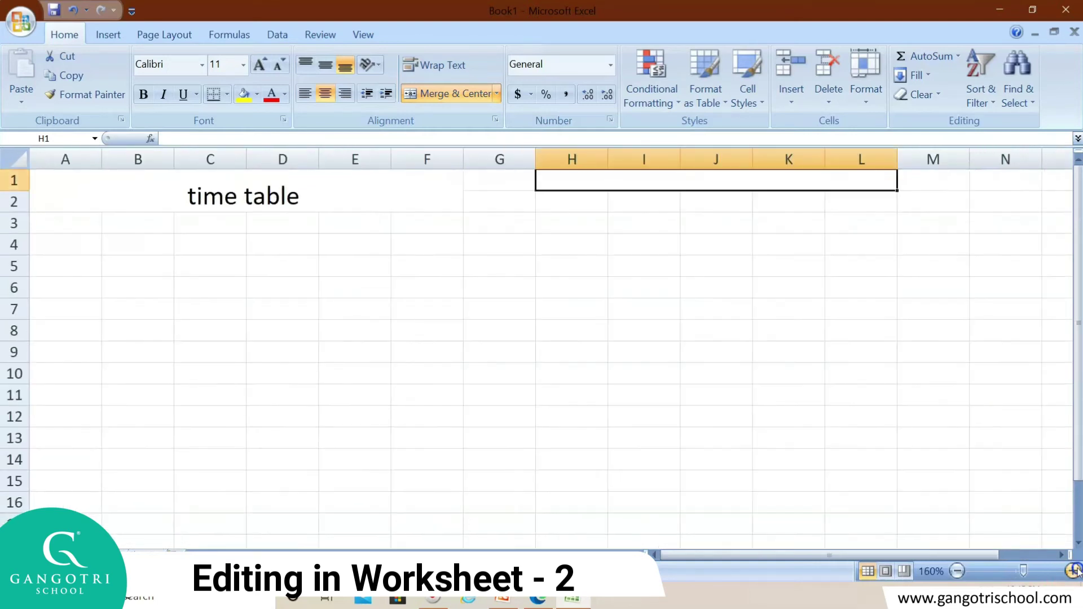
{"action": "double_click", "coordinate": [790, 179]}
{"action": "type", "text": "time table"}
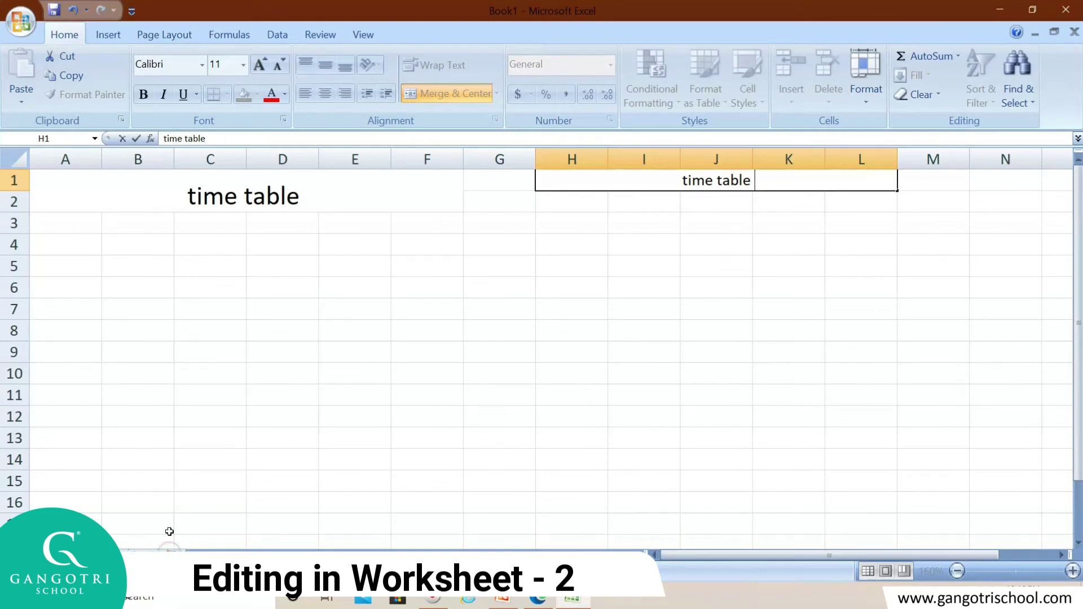
{"action": "left_click", "coordinate": [168, 530]}
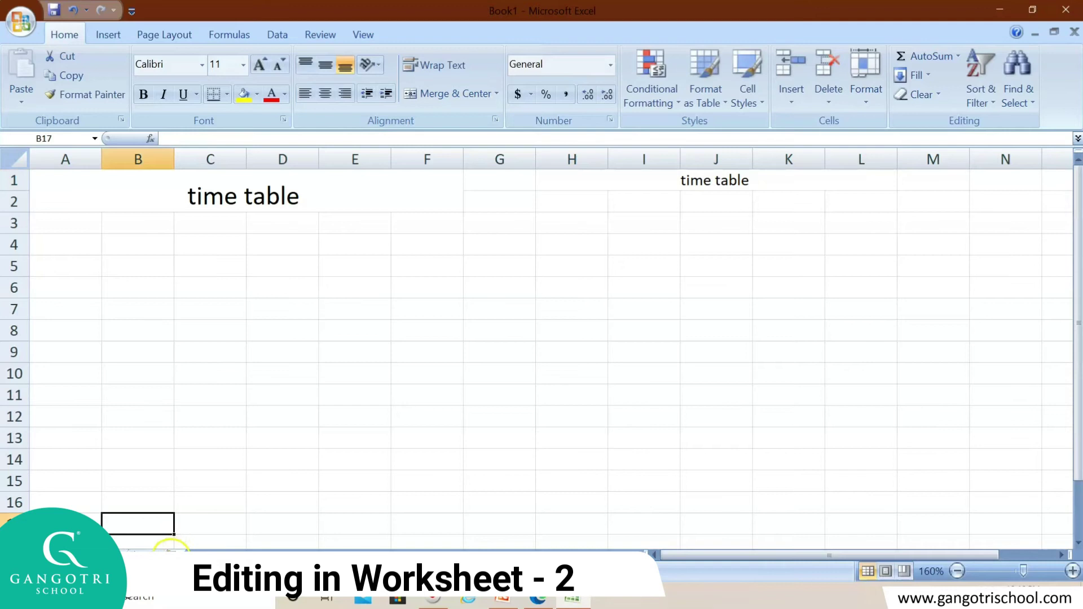
- Add several new worksheets after the existing sheets in the workbook
{"action": "left_click", "coordinate": [181, 549]}
{"action": "left_click", "coordinate": [219, 550]}
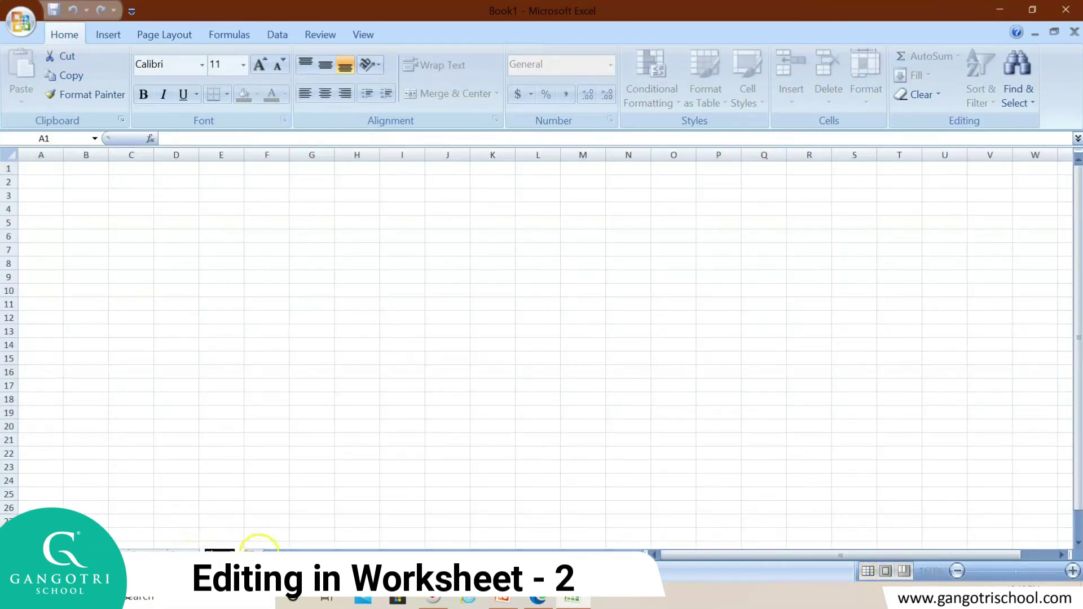
{"action": "left_click", "coordinate": [256, 551]}
{"action": "key", "text": "ctrl+Page_Down"}
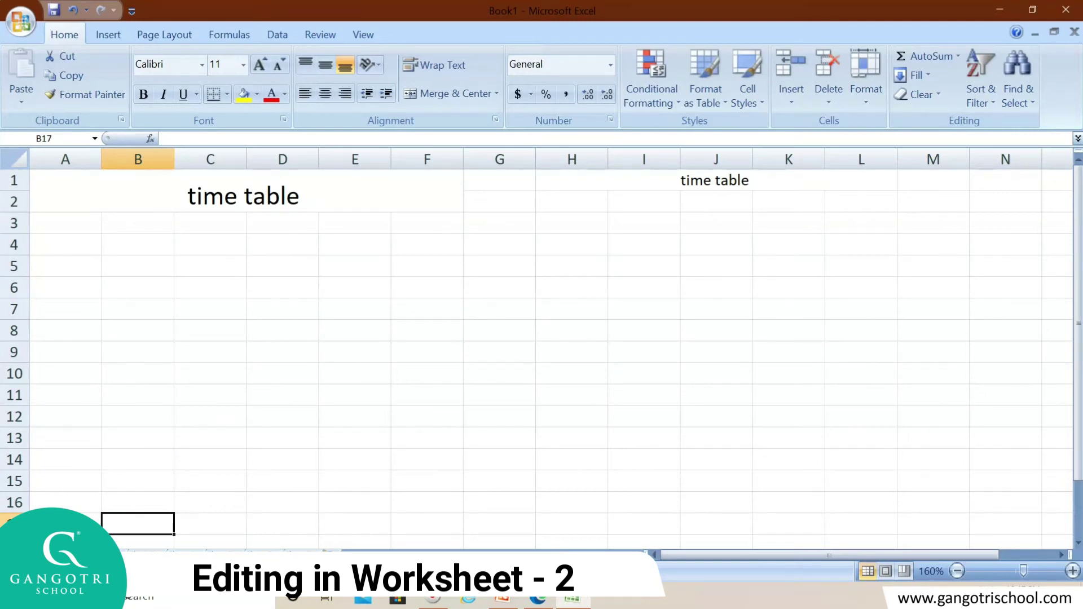
- Rename the first worksheet, the one containing the "time table" headings
{"action": "right_click", "coordinate": [69, 554]}
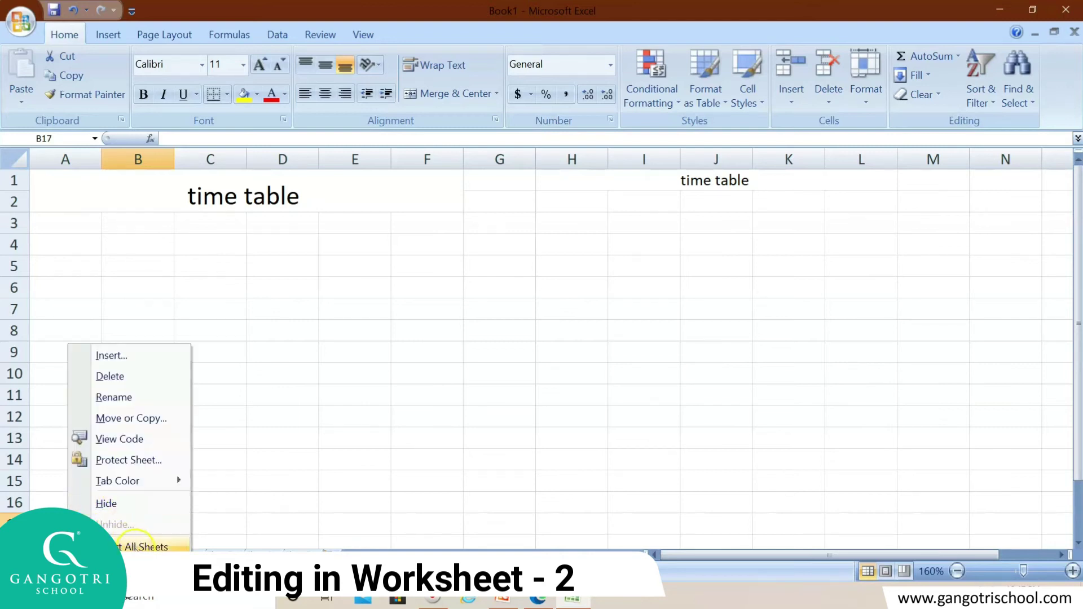
{"action": "left_click", "coordinate": [140, 398]}
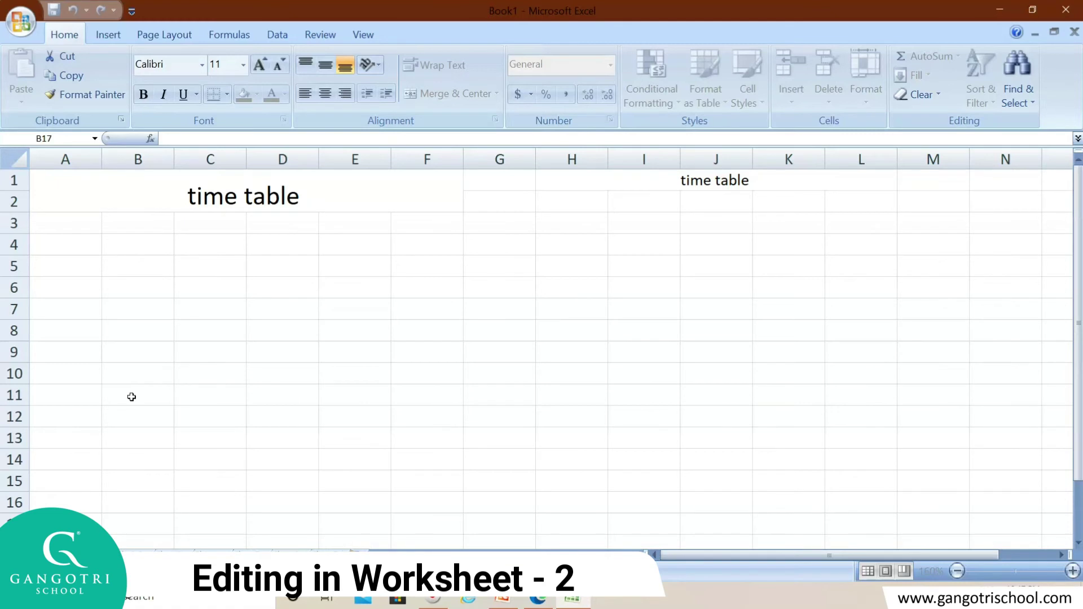
{"action": "key", "text": "Return"}
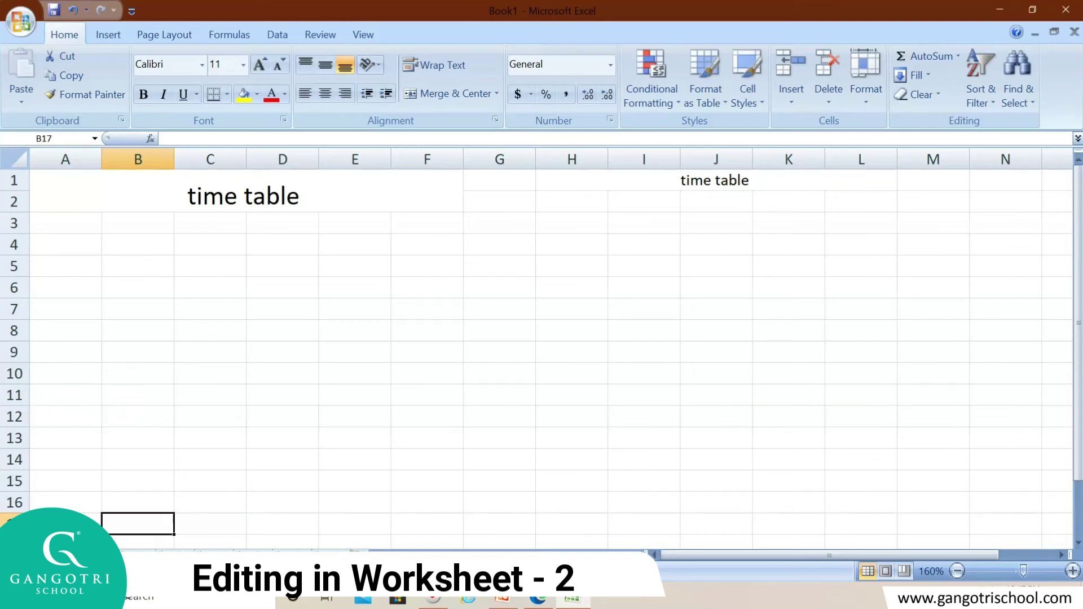
- Rename the second worksheet with a name starting with "Stud", and open the first worksheet's name for editing
{"action": "left_click", "coordinate": [134, 548]}
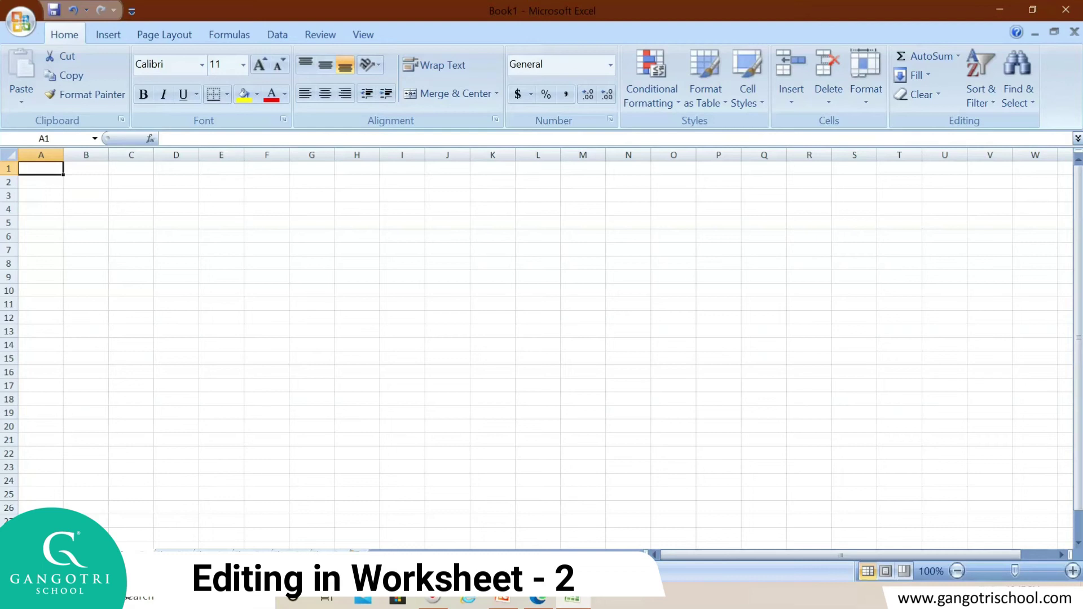
{"action": "right_click", "coordinate": [134, 550]}
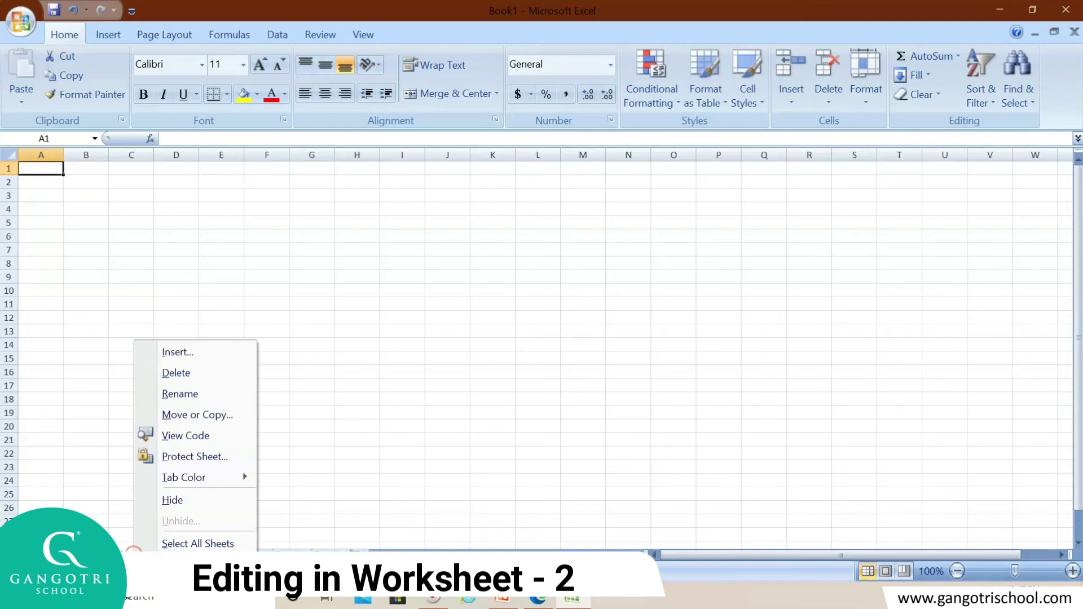
{"action": "left_click", "coordinate": [167, 402]}
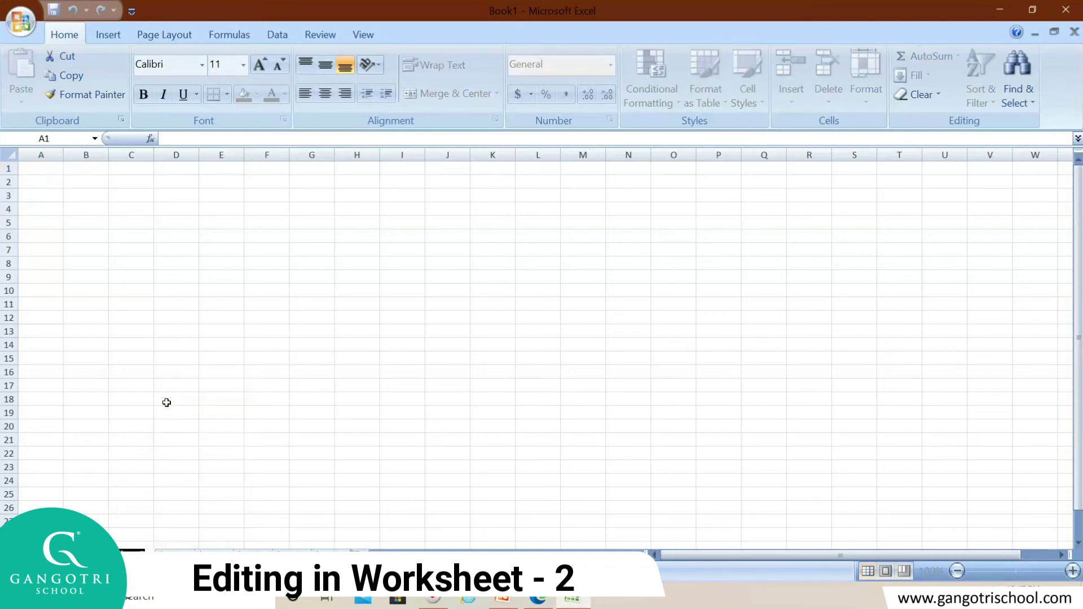
{"action": "type", "text": "Stud"}
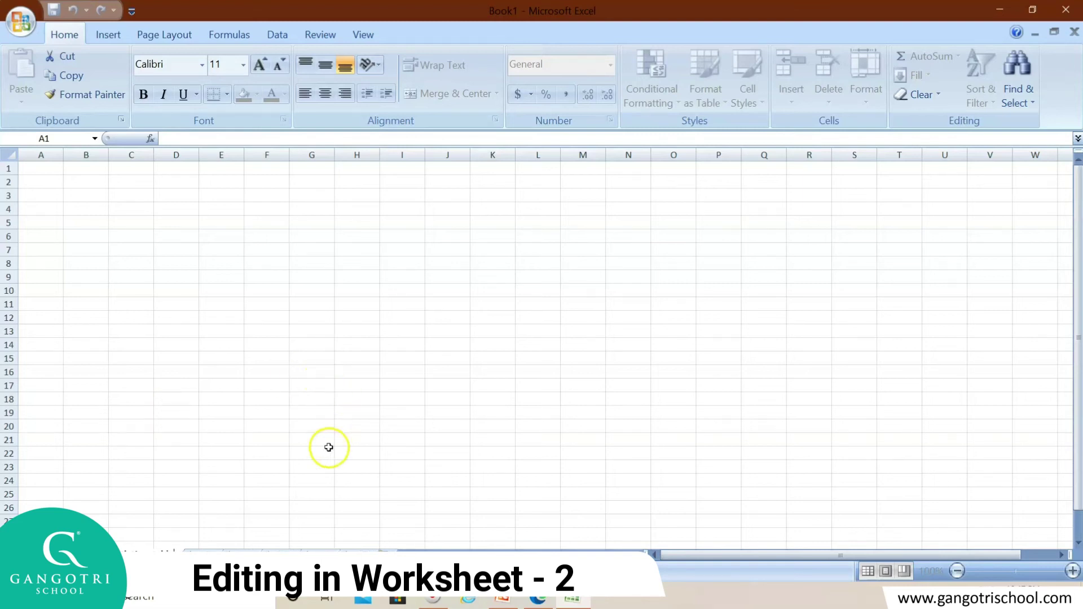
{"action": "left_click", "coordinate": [282, 493]}
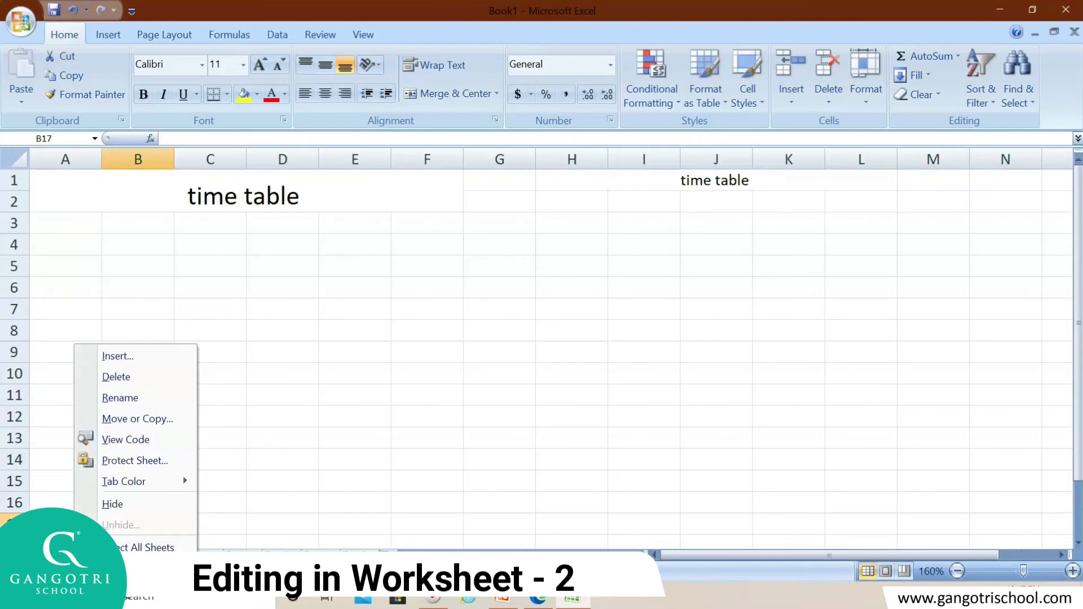
{"action": "left_click", "coordinate": [156, 398]}
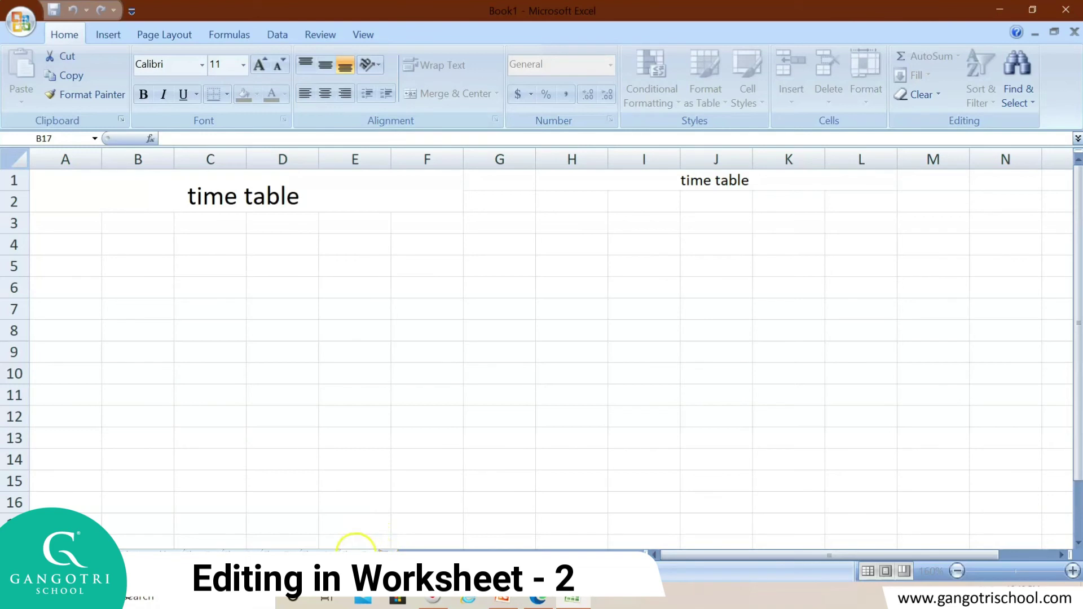
- Delete the last worksheet and one more of the added blank worksheets near the end of the workbook
{"action": "right_click", "coordinate": [357, 550]}
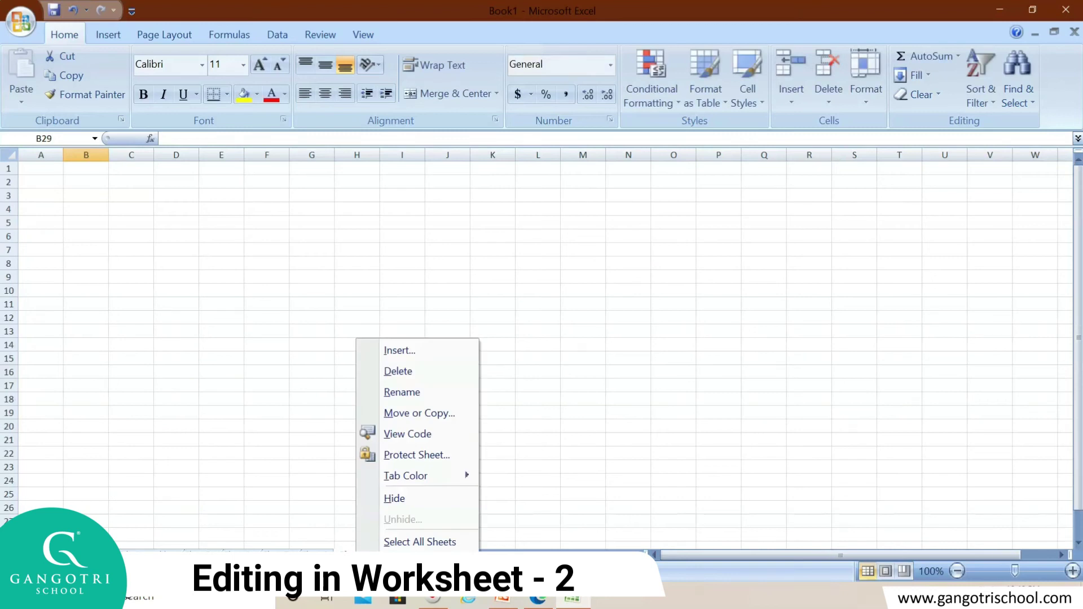
{"action": "left_click", "coordinate": [417, 370]}
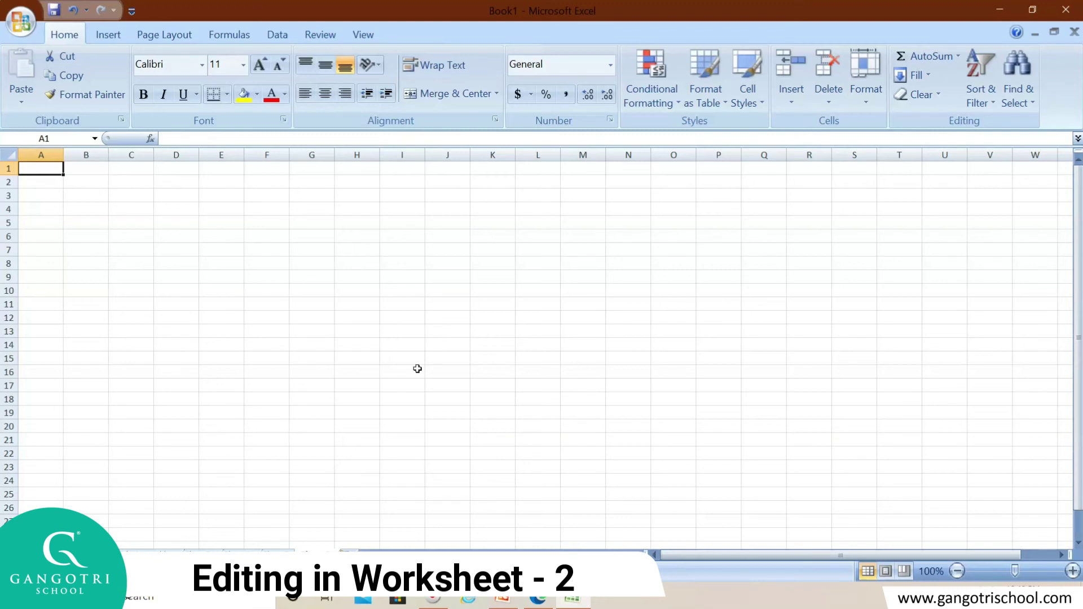
{"action": "left_click", "coordinate": [319, 548]}
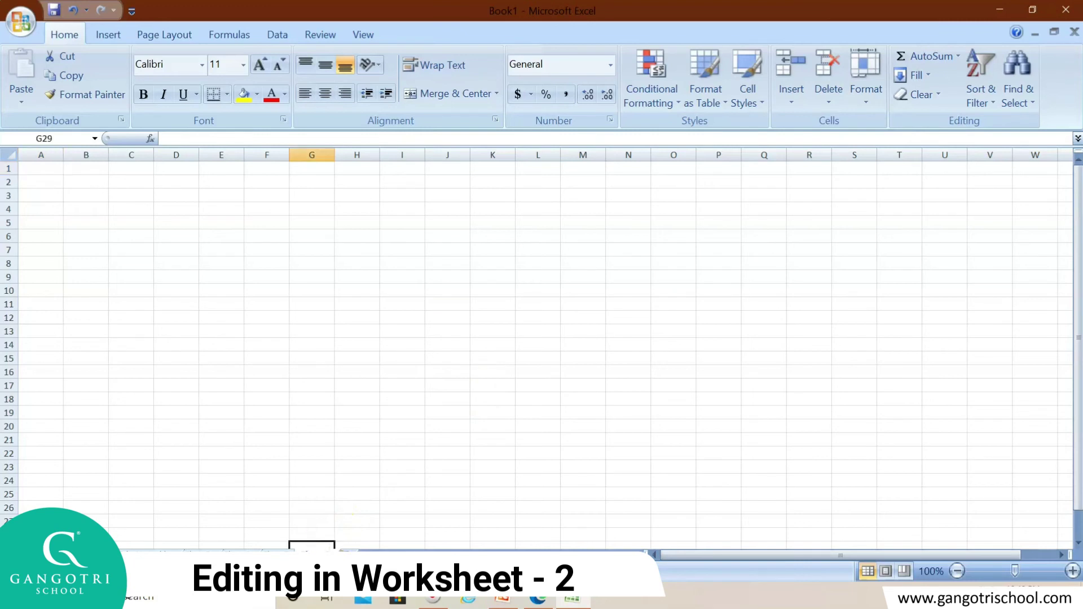
{"action": "key", "text": "ctrl+Home"}
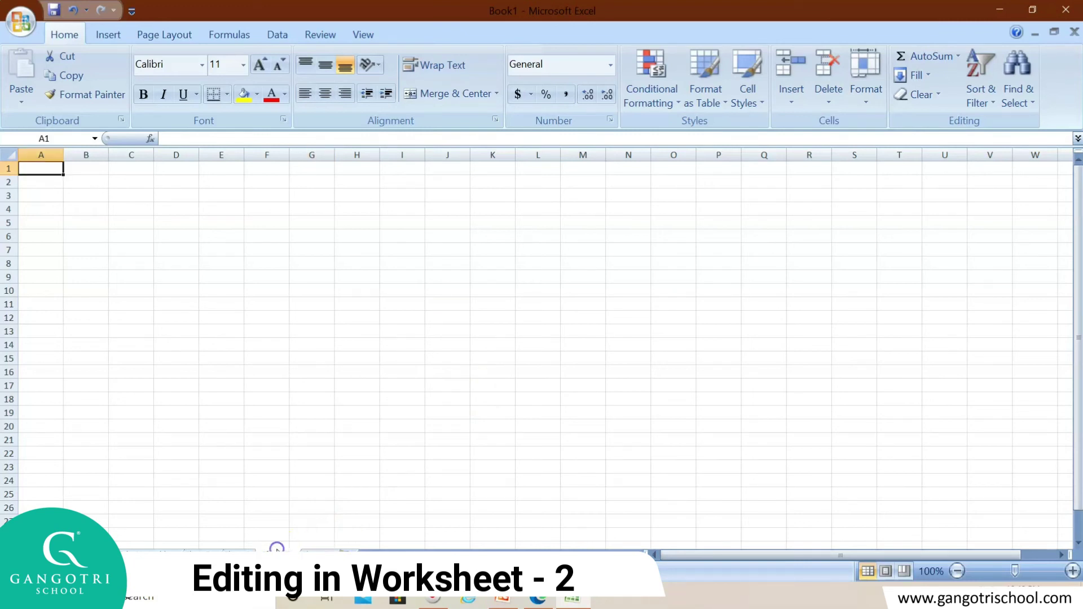
{"action": "right_click", "coordinate": [278, 550]}
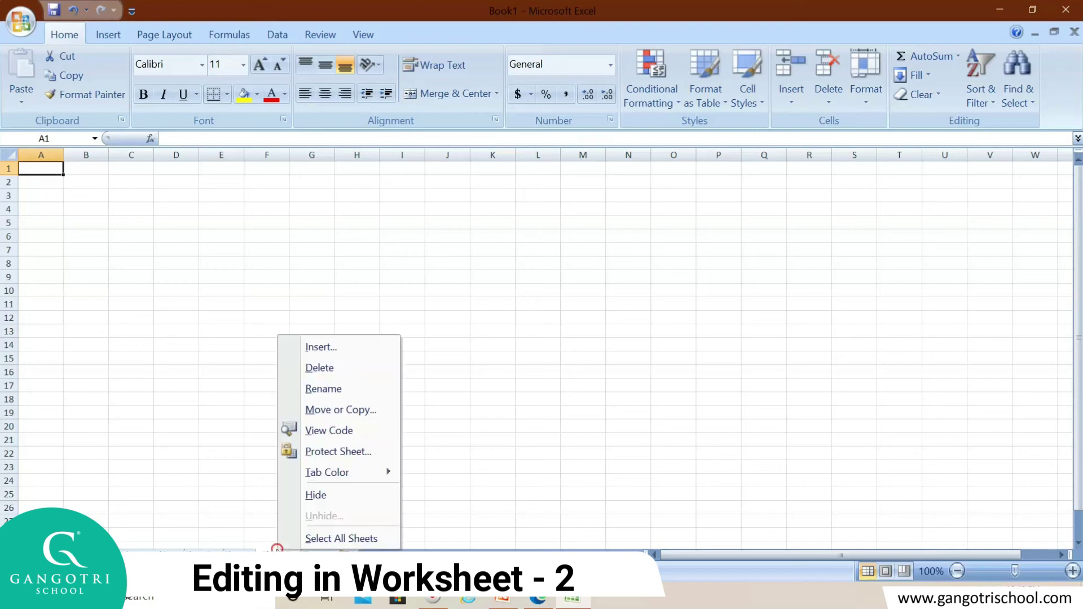
{"action": "left_click", "coordinate": [354, 378]}
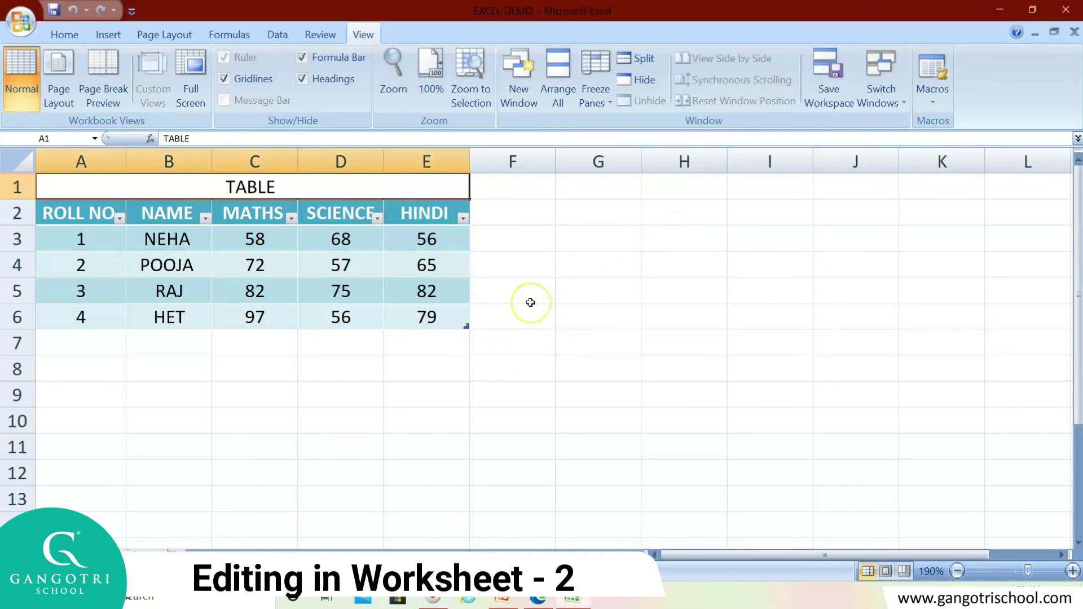
- Create a blank workbook and view it side by side with the EXCEL DEMO workbook
{"action": "key", "text": "ctrl+n"}
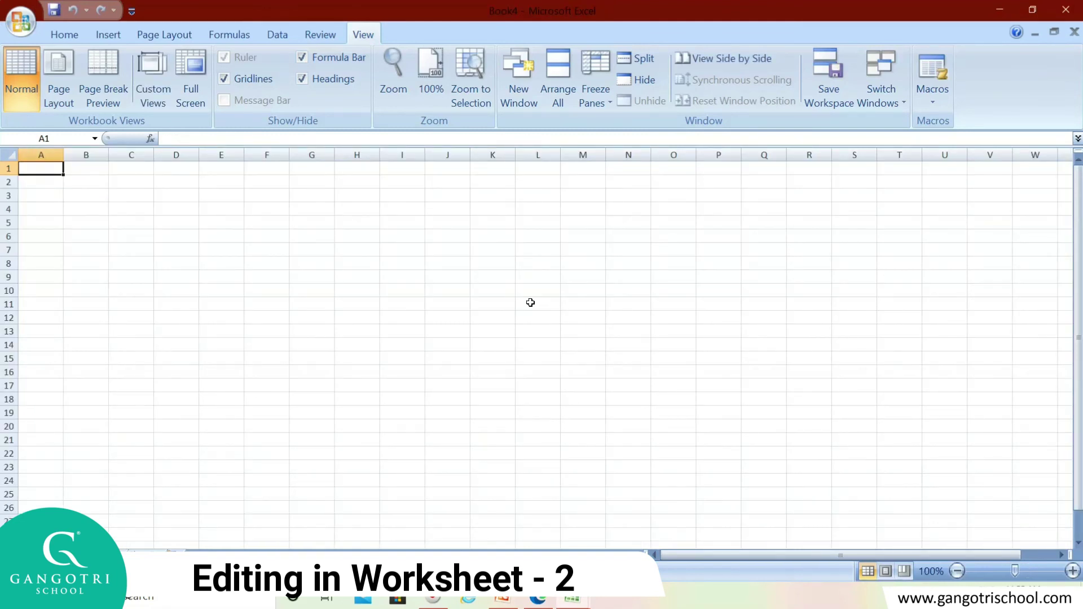
{"action": "left_click", "coordinate": [719, 62]}
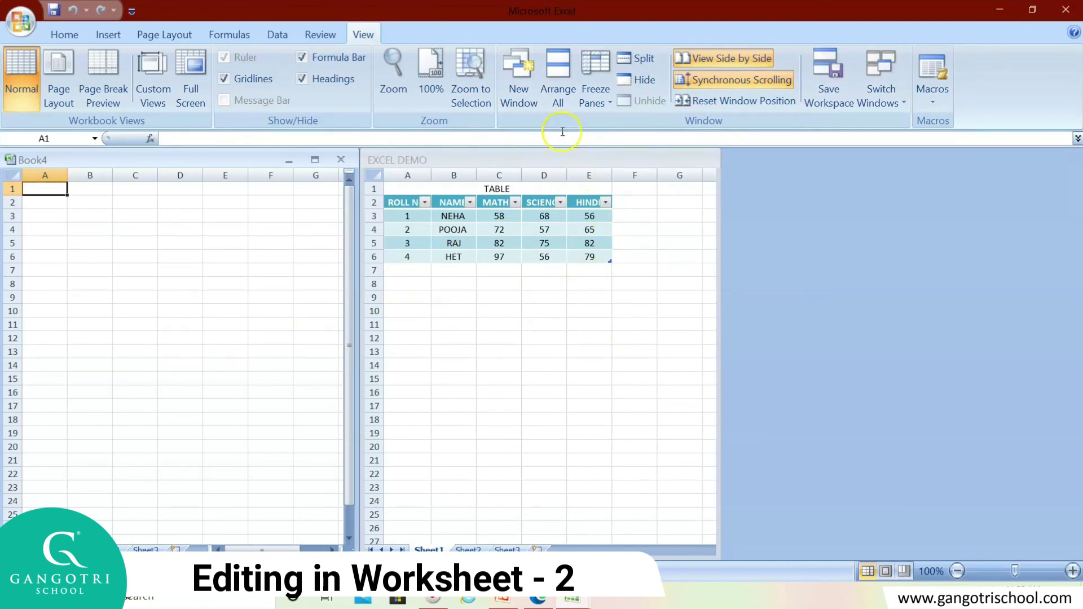
- Arrange the two open workbook windows horizontally, one above the other
{"action": "left_click", "coordinate": [556, 89]}
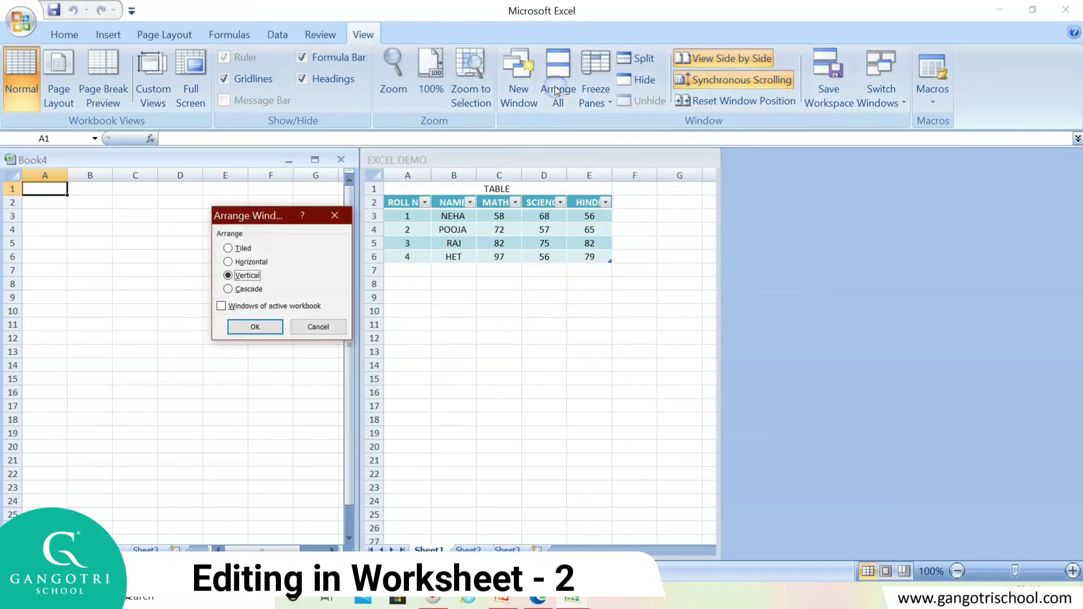
{"action": "left_click", "coordinate": [263, 271]}
{"action": "left_click", "coordinate": [264, 266]}
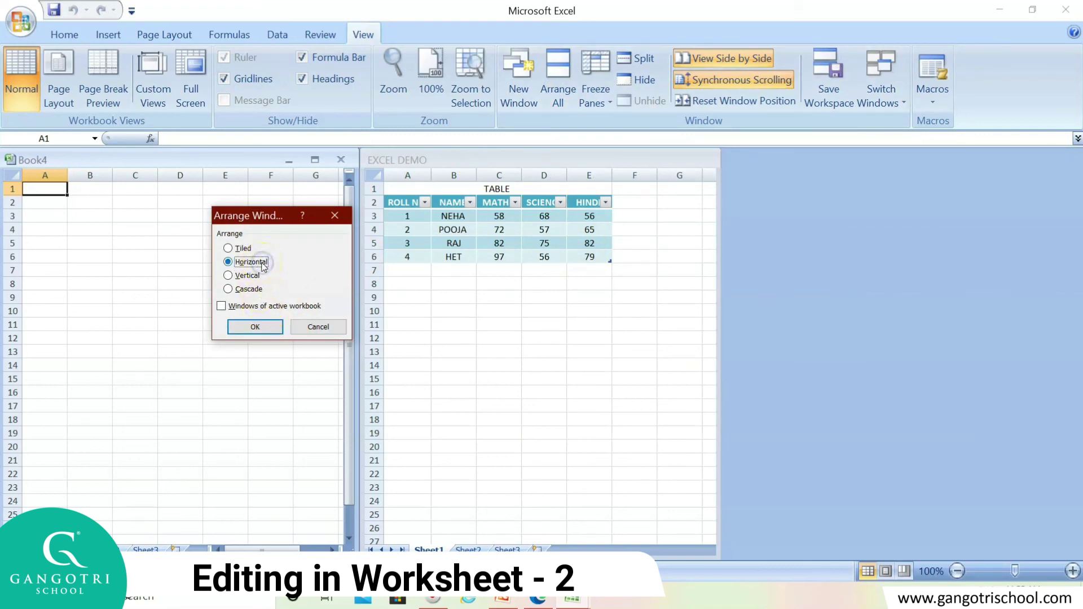
{"action": "left_click", "coordinate": [255, 328]}
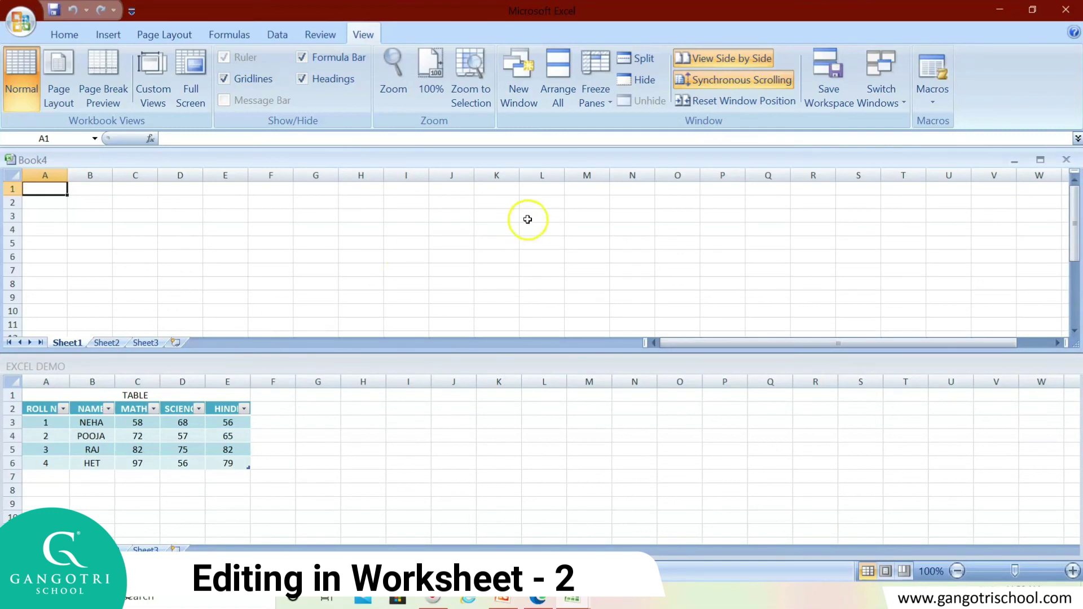
- Arrange the open workbook windows in a cascade
{"action": "left_click", "coordinate": [560, 108]}
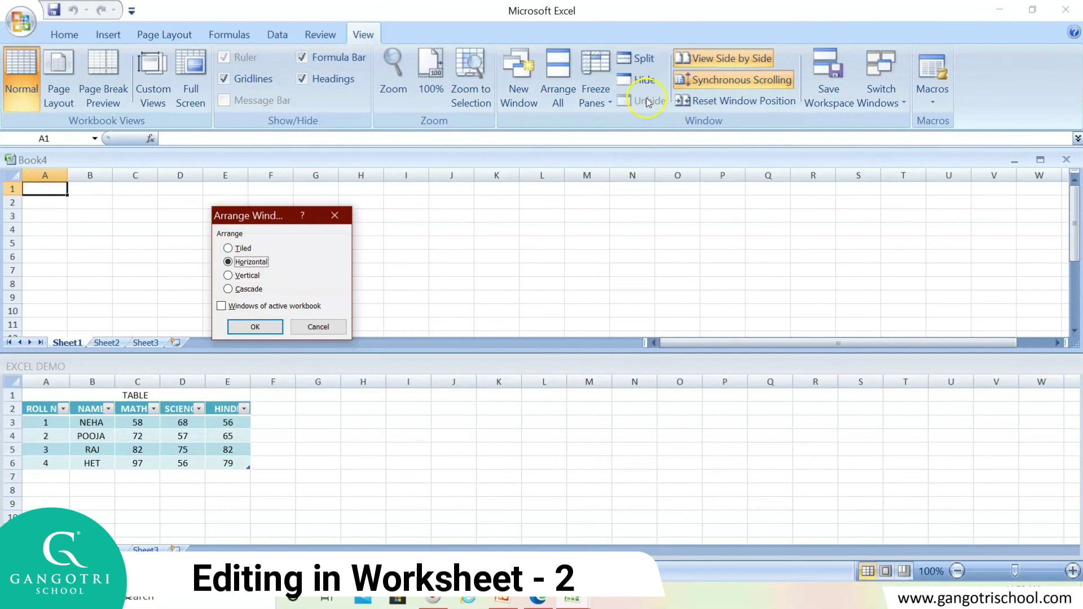
{"action": "left_click", "coordinate": [249, 289]}
{"action": "left_click", "coordinate": [260, 328]}
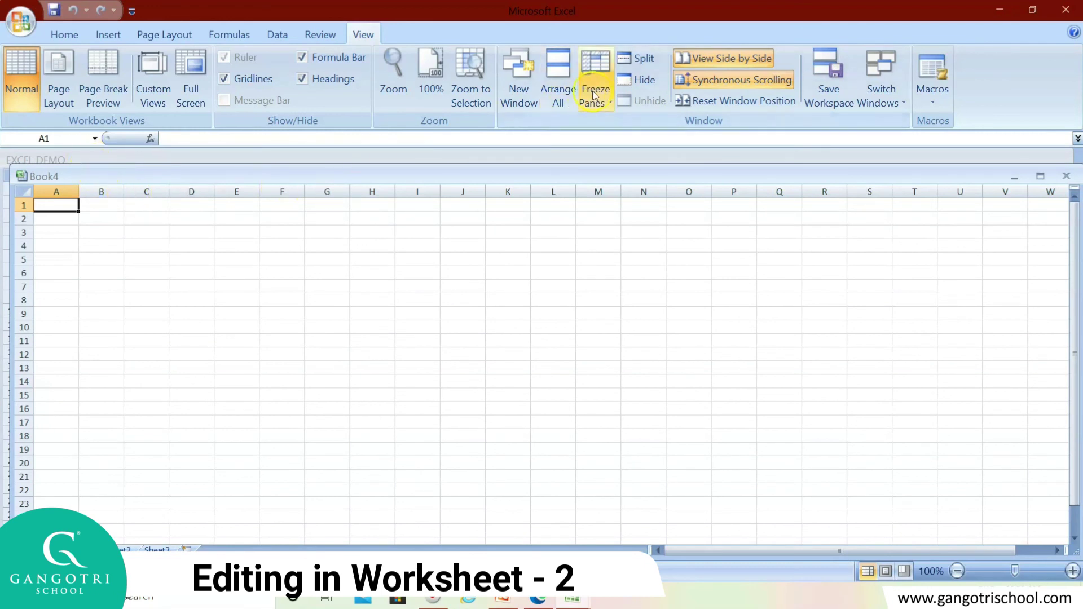
- Arrange the two open workbook windows as tiles
{"action": "left_click", "coordinate": [558, 93]}
{"action": "left_click", "coordinate": [244, 248]}
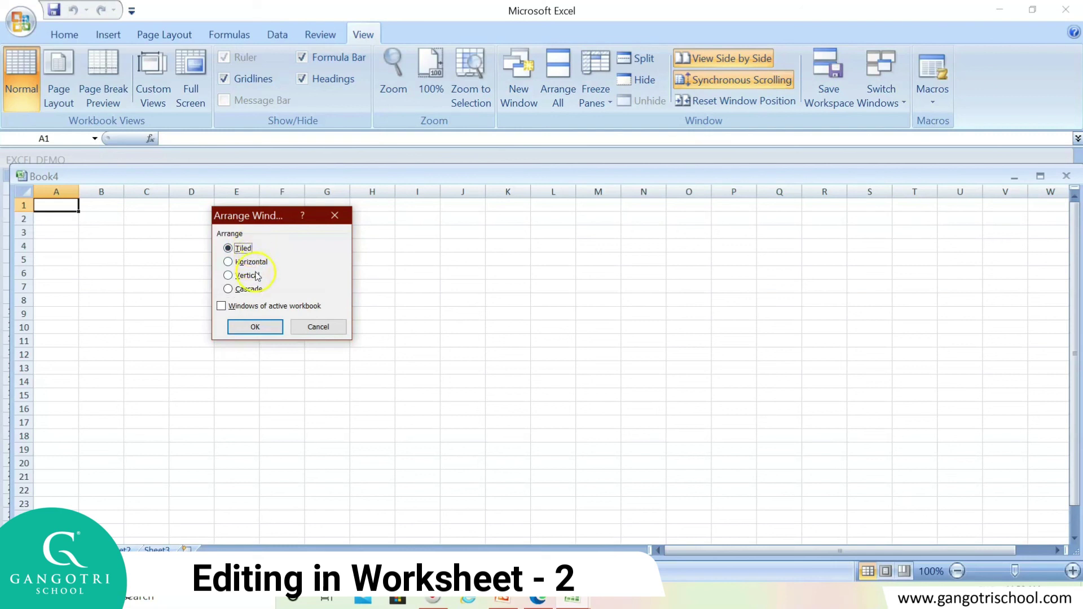
{"action": "left_click", "coordinate": [251, 261]}
{"action": "left_click", "coordinate": [244, 248]}
{"action": "left_click", "coordinate": [257, 327]}
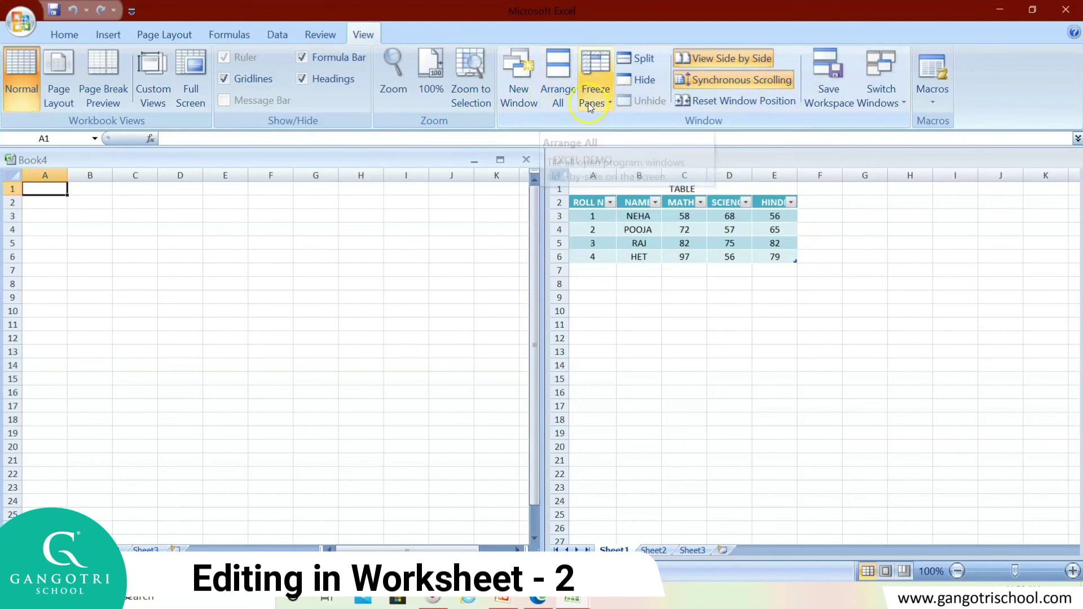
{"action": "left_click", "coordinate": [560, 103]}
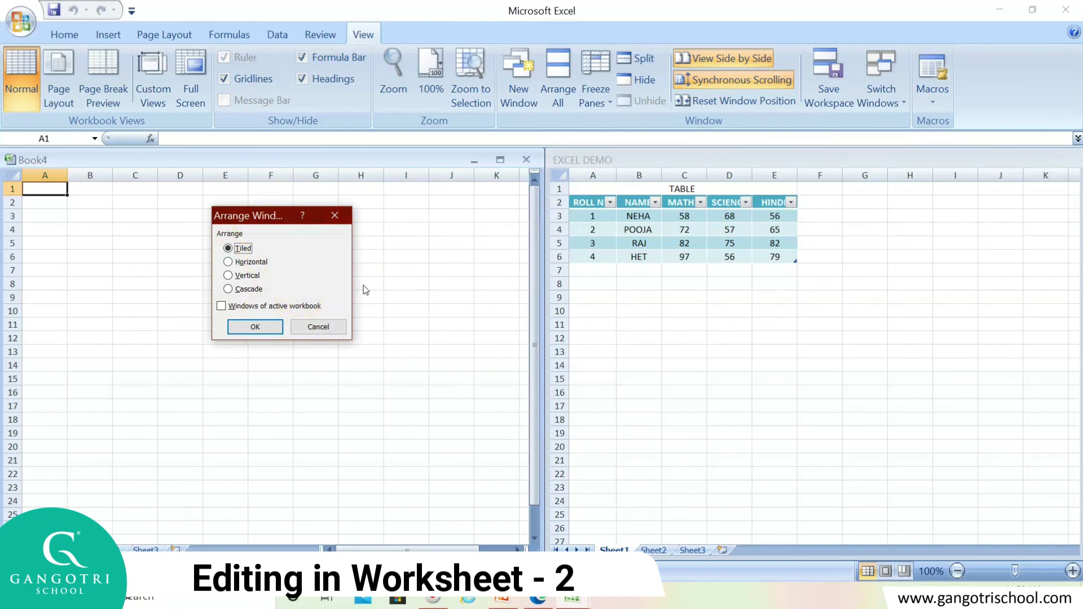
{"action": "left_click", "coordinate": [250, 332]}
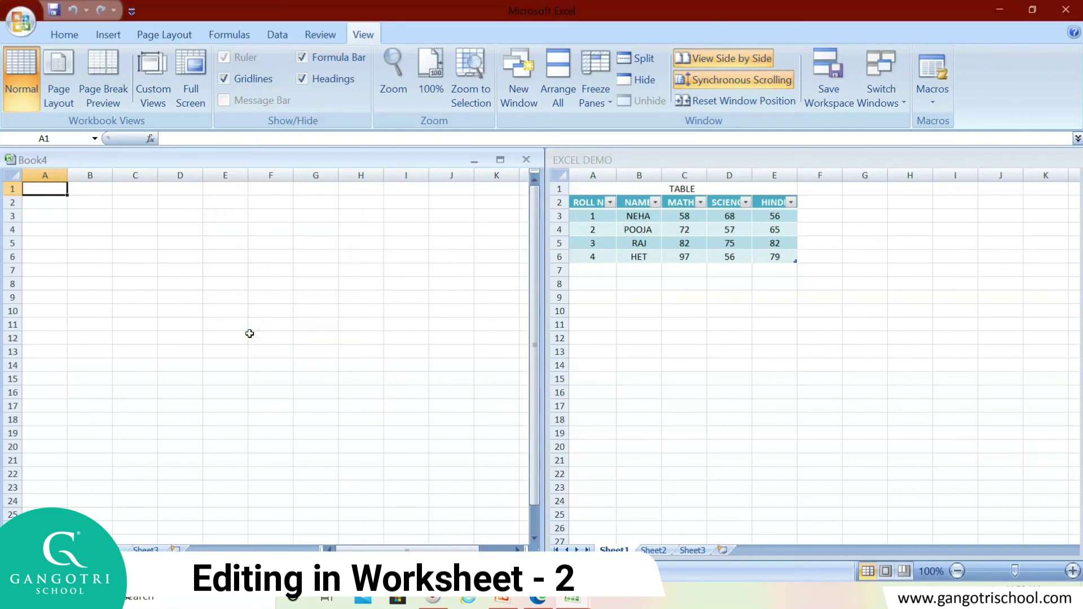
- Create another blank workbook and arrange all three open workbook windows vertically
{"action": "key", "text": "ctrl+n"}
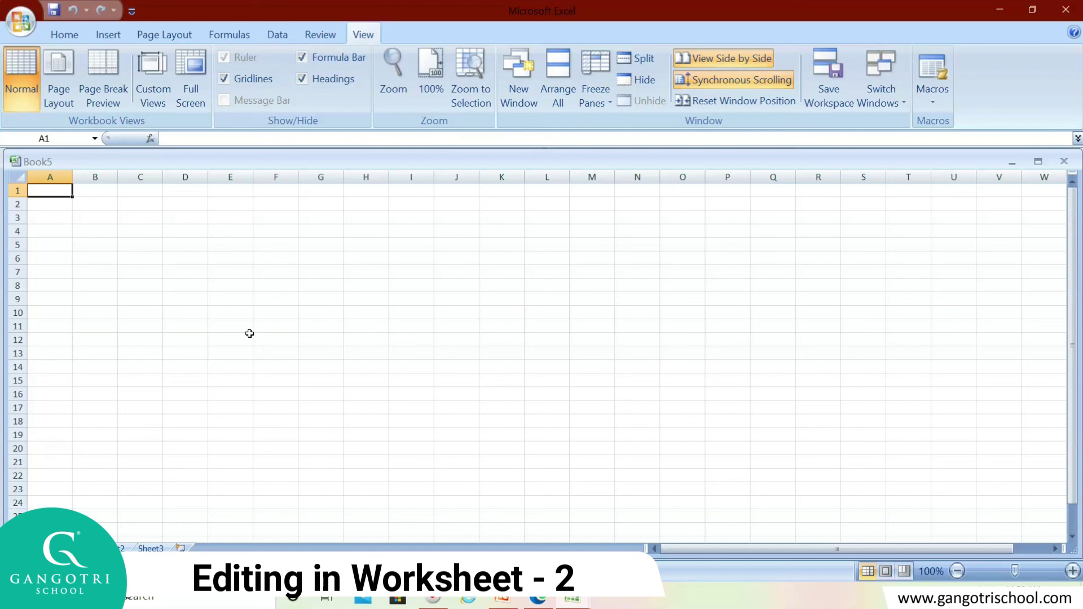
{"action": "left_click", "coordinate": [547, 103]}
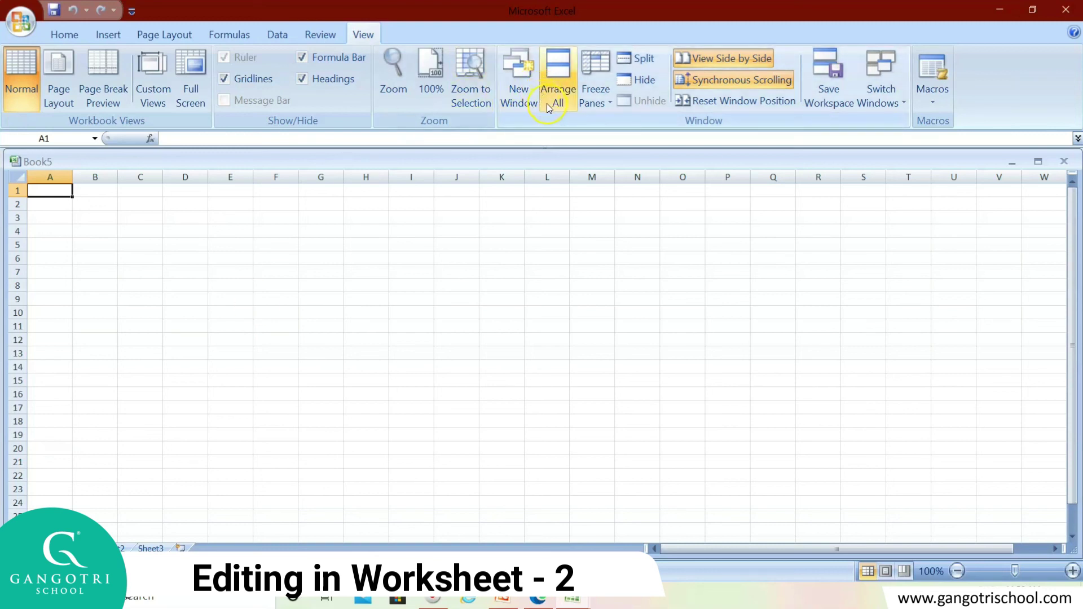
{"action": "left_click", "coordinate": [252, 276]}
{"action": "left_click", "coordinate": [256, 326]}
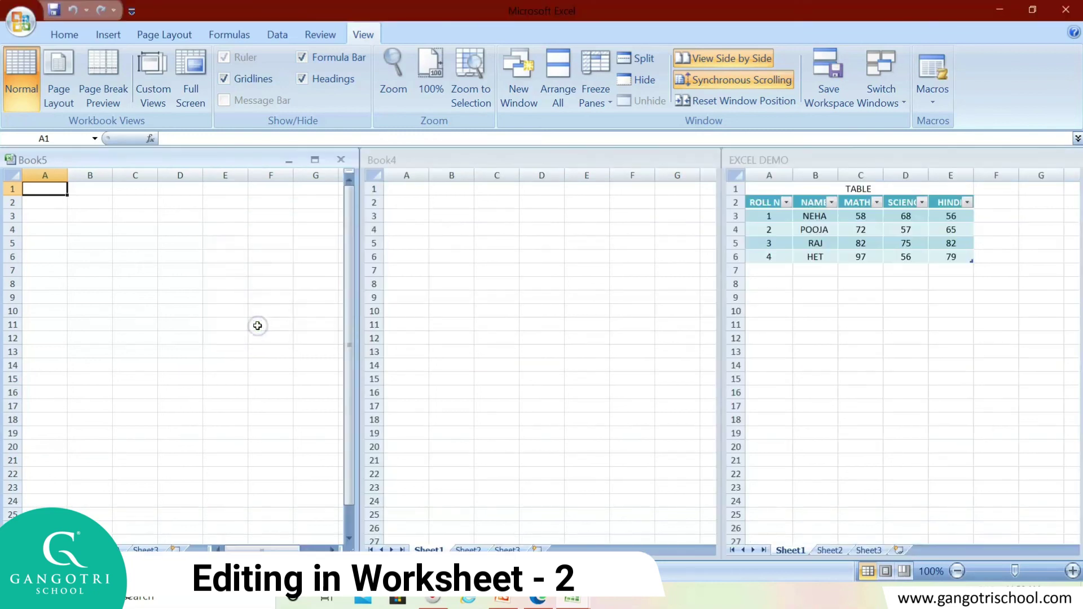